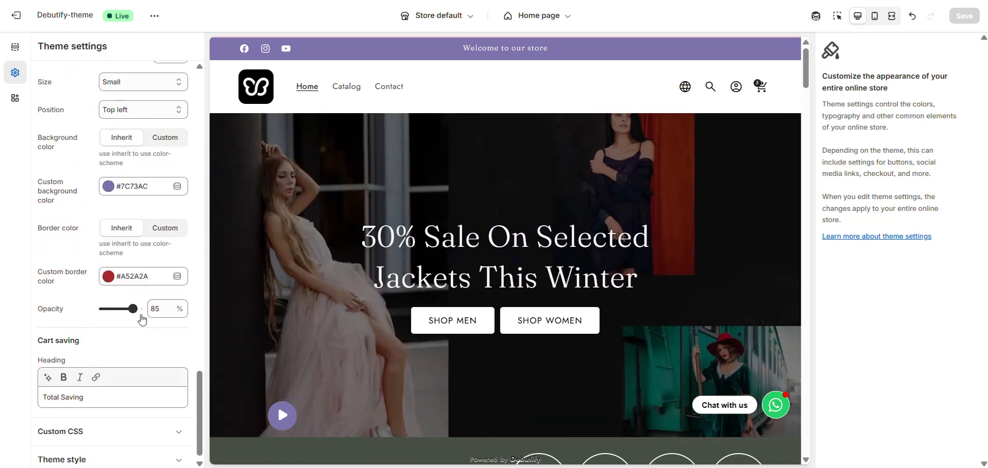
# Look over the Cart settings in the theme settings and collapse the section.
pyautogui.scroll(3, 140, 319)
pyautogui.scroll(-3, 66, 156)
pyautogui.scroll(8, 125, 216)
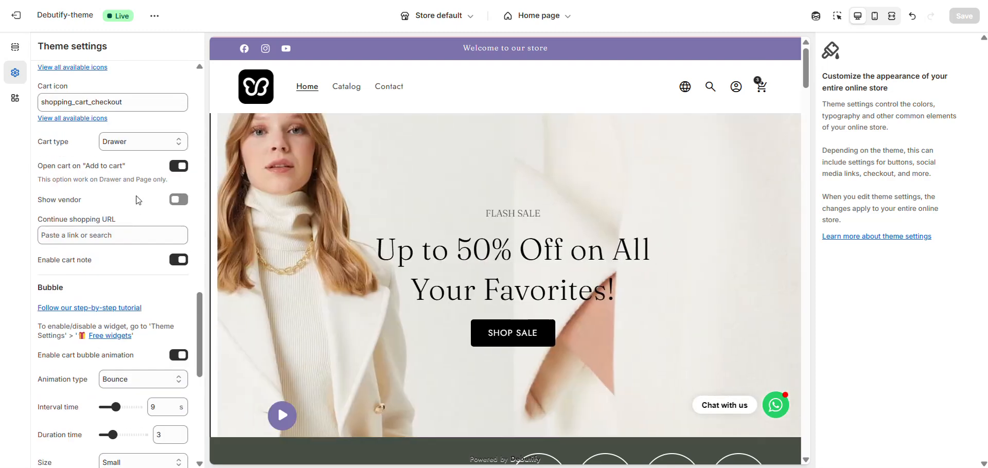
pyautogui.scroll(4, 138, 201)
pyautogui.click(165, 205)
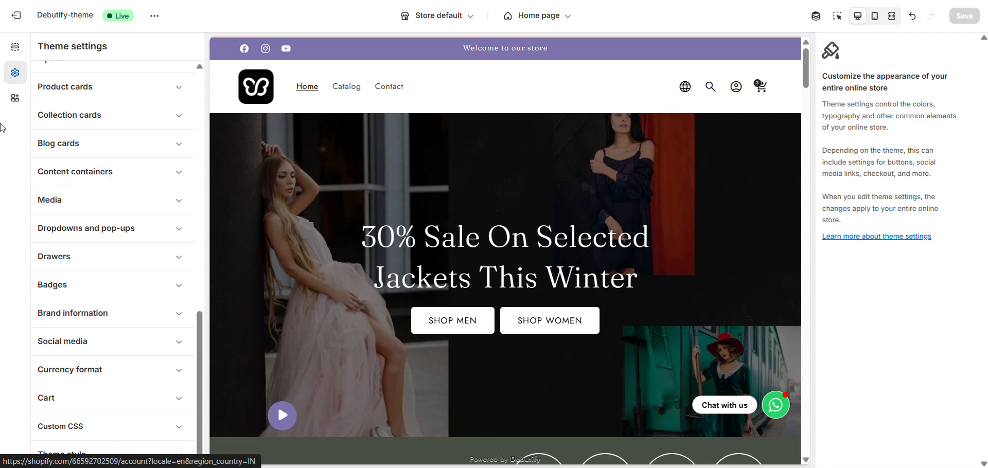
# Expand the Cart section in the theme settings and locate the Bubble options.
pyautogui.click(16, 48)
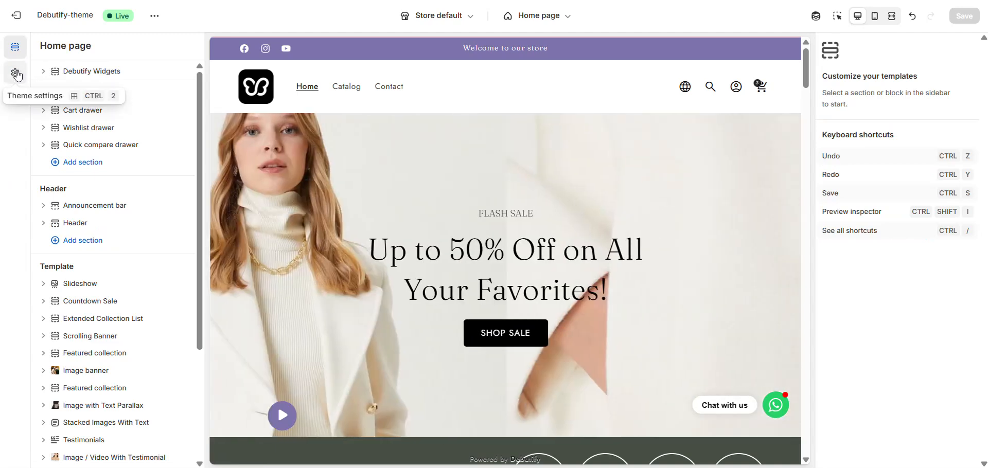
pyautogui.click(16, 73)
pyautogui.scroll(-10, 125, 245)
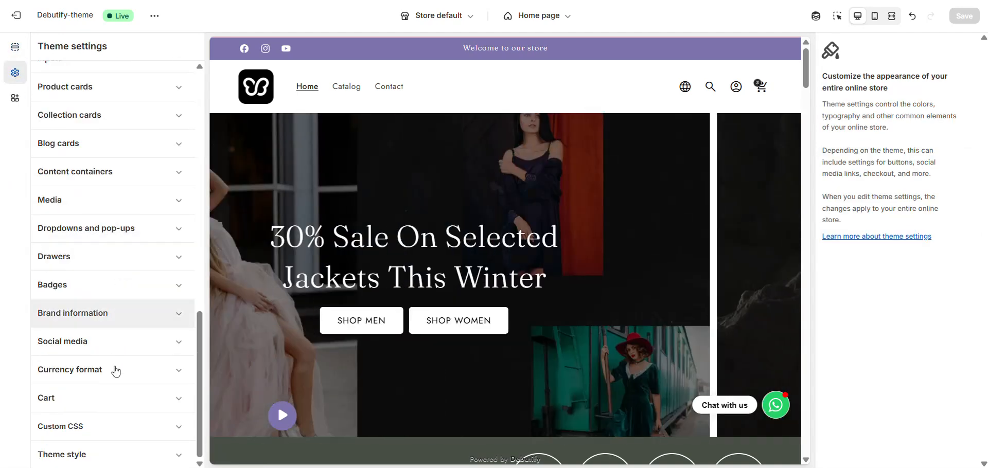
pyautogui.click(118, 402)
pyautogui.scroll(-8, 113, 370)
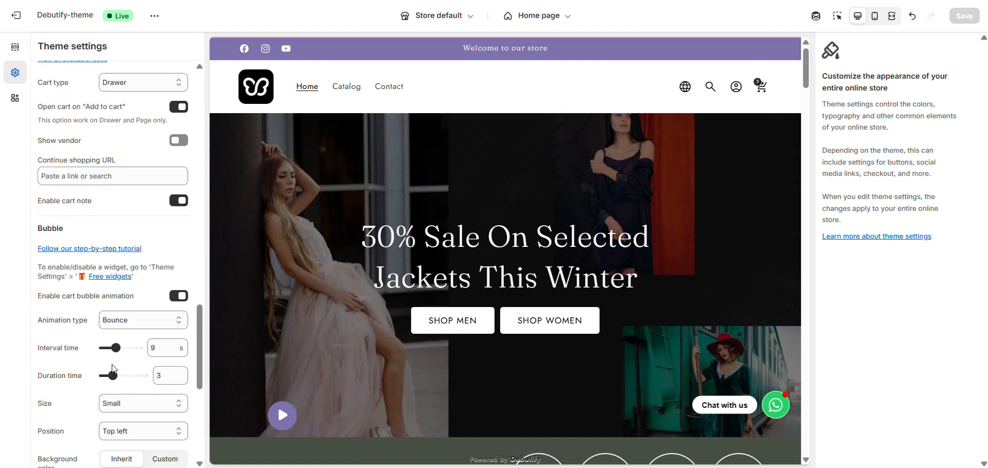
pyautogui.scroll(-1, 89, 252)
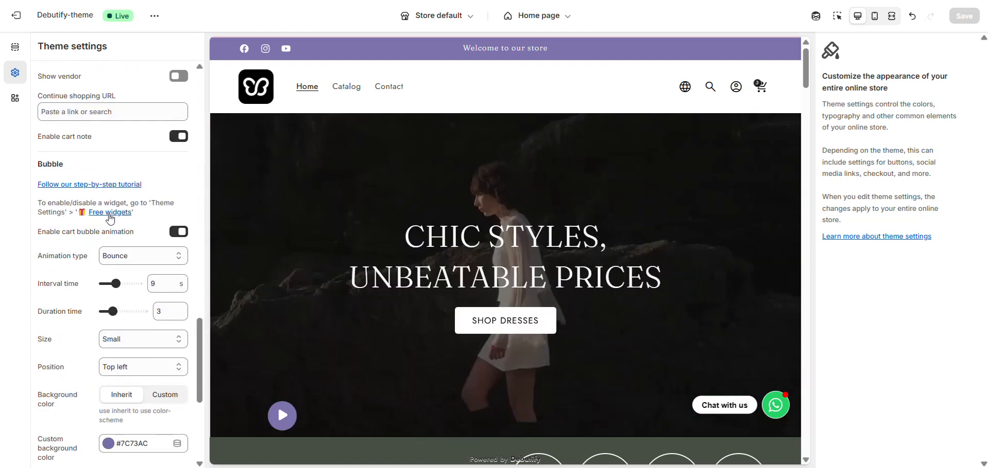
pyautogui.scroll(6, 111, 221)
pyautogui.scroll(-6, 111, 221)
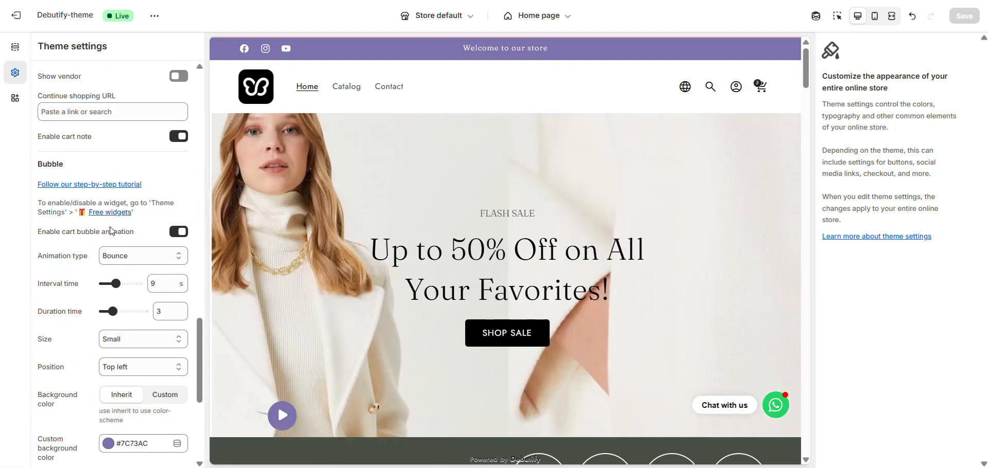
# Follow the Free widgets link from the Bubble options and check the Cart Bubble widget's toggle.
pyautogui.click(110, 212)
pyautogui.scroll(4, 110, 217)
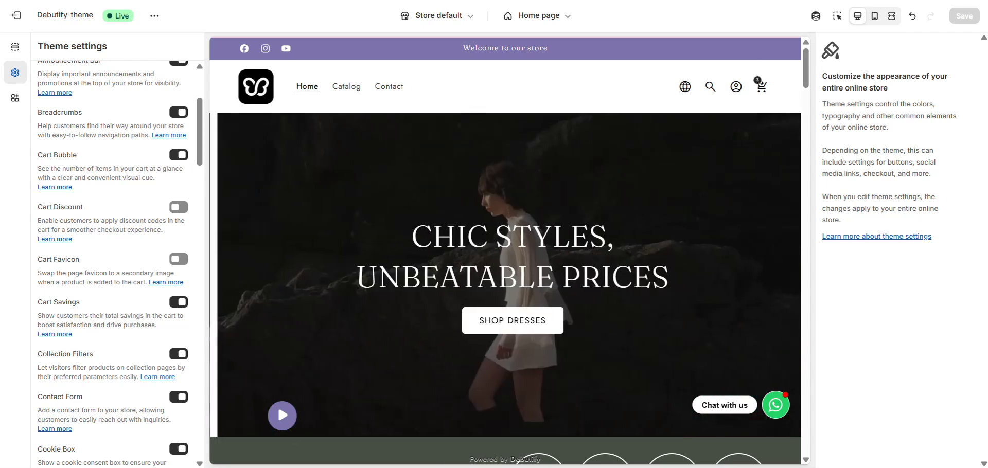
pyautogui.scroll(-2, 93, 217)
# Return to the Bubble options in the theme's Cart settings.
pyautogui.scroll(-15, 93, 217)
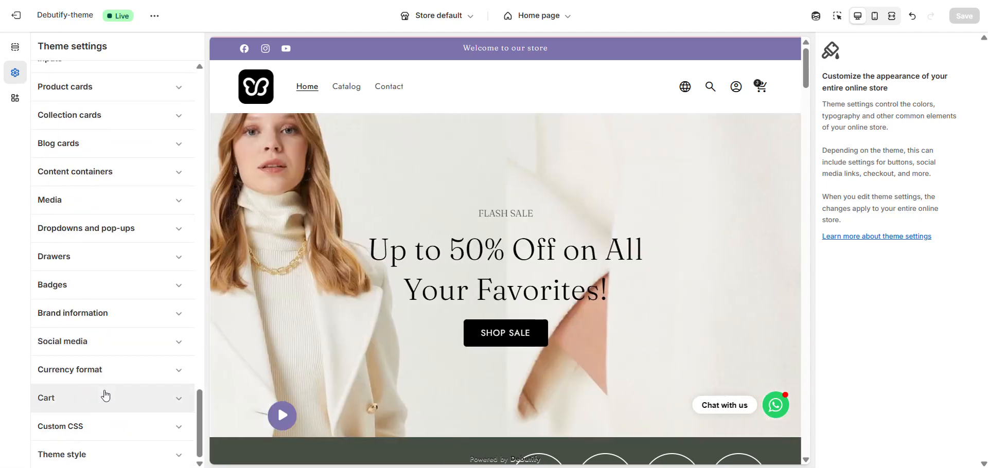
pyautogui.click(105, 396)
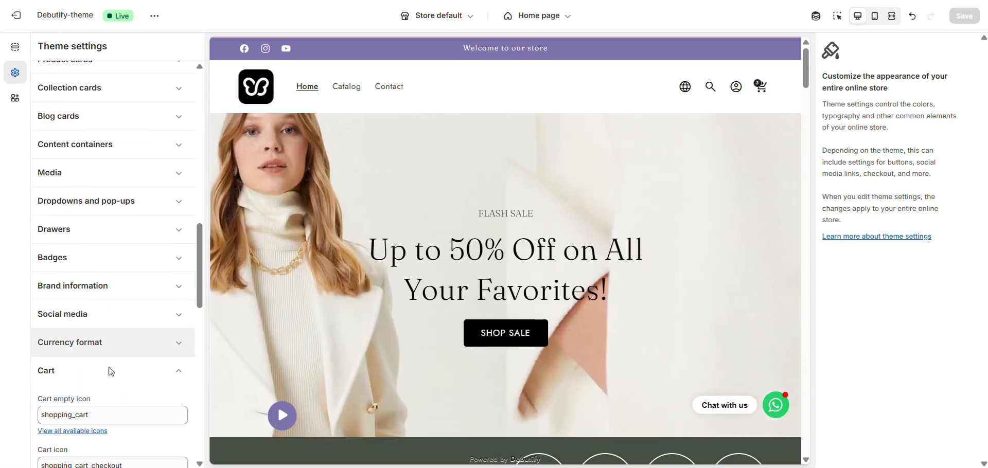
pyautogui.scroll(-8, 97, 340)
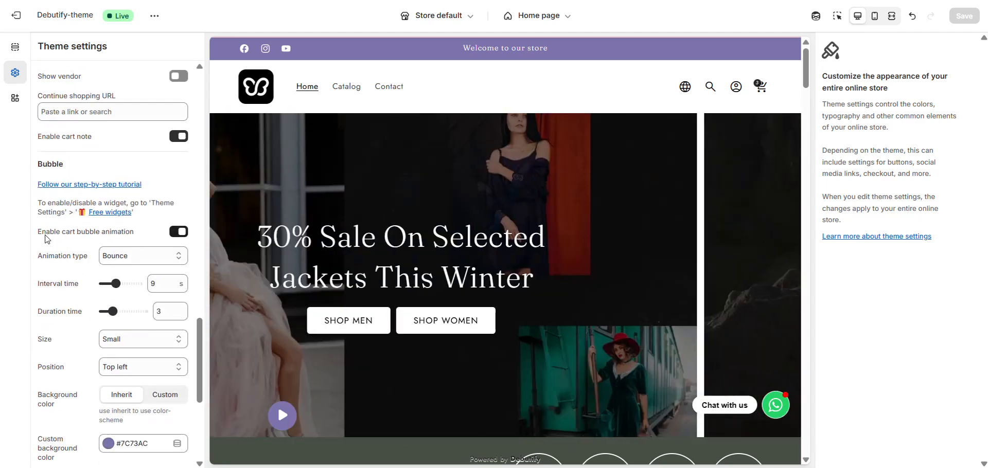
# Cycle the cart bubble's animation type from Bounce through Flash, Pulse, Shake X, Shake Y and Tada, ending on Heart beat.
pyautogui.scroll(-1, 51, 216)
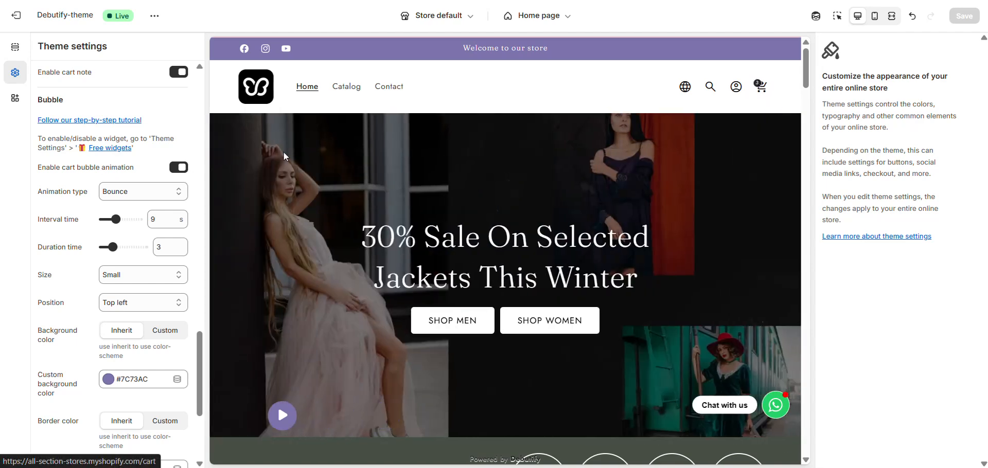
pyautogui.click(123, 195)
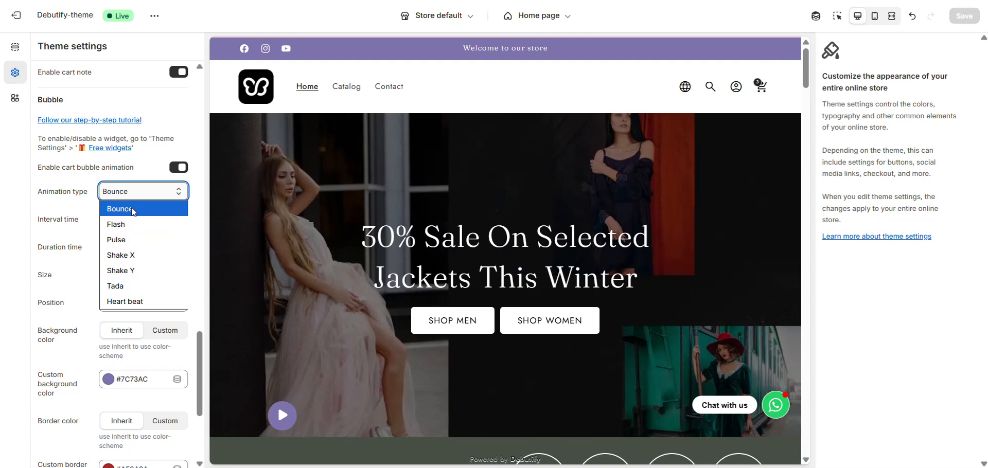
pyautogui.click(132, 210)
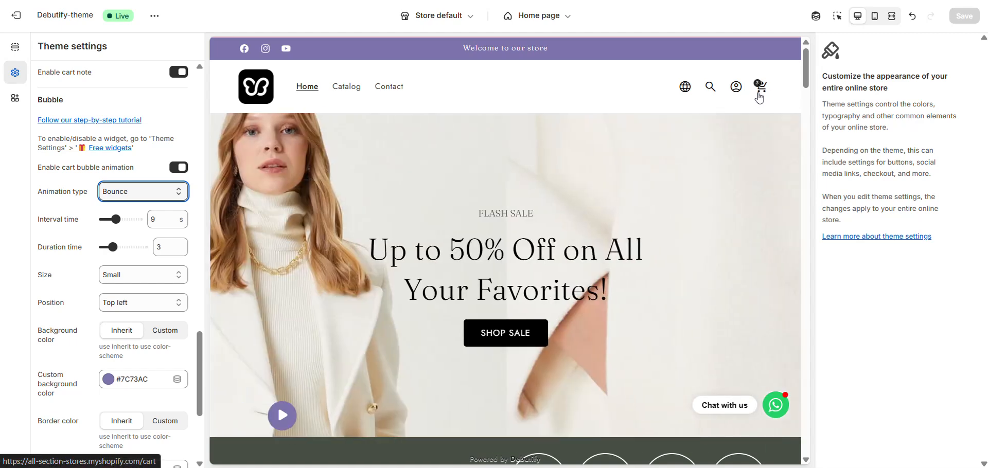
pyautogui.press('Down')
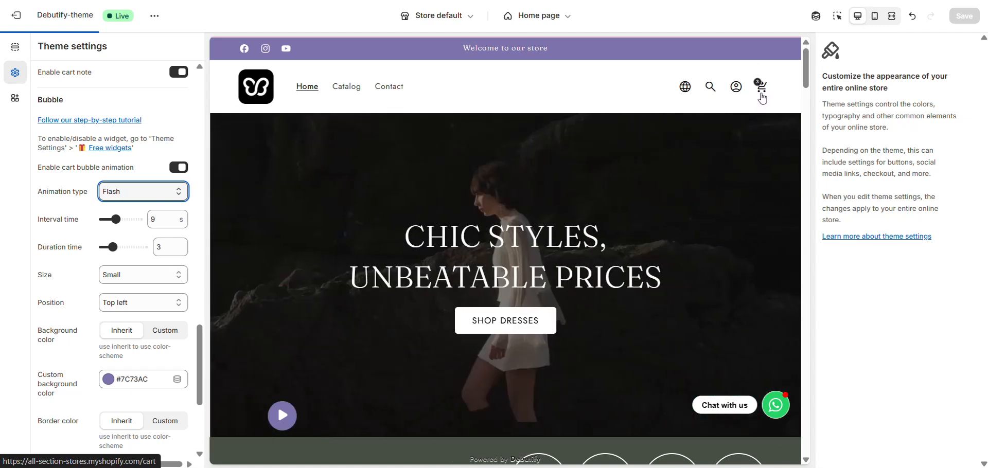
pyautogui.press('Down')
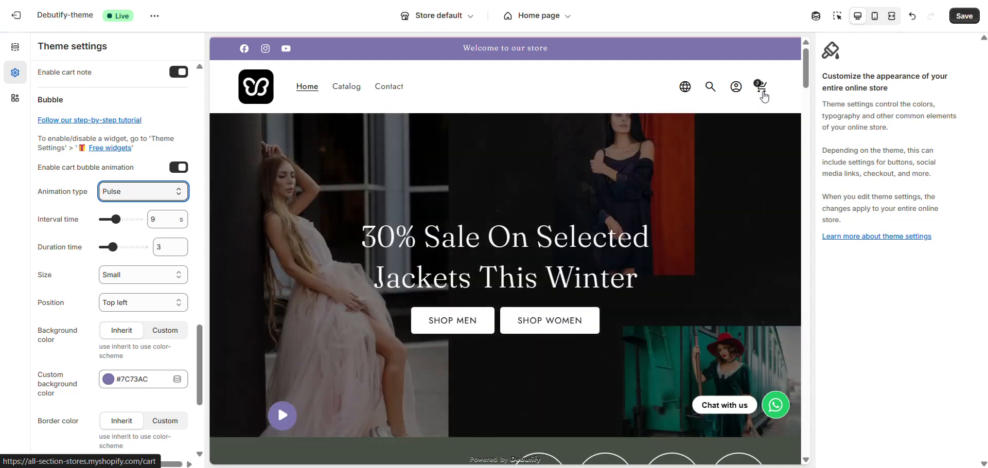
pyautogui.press('Down')
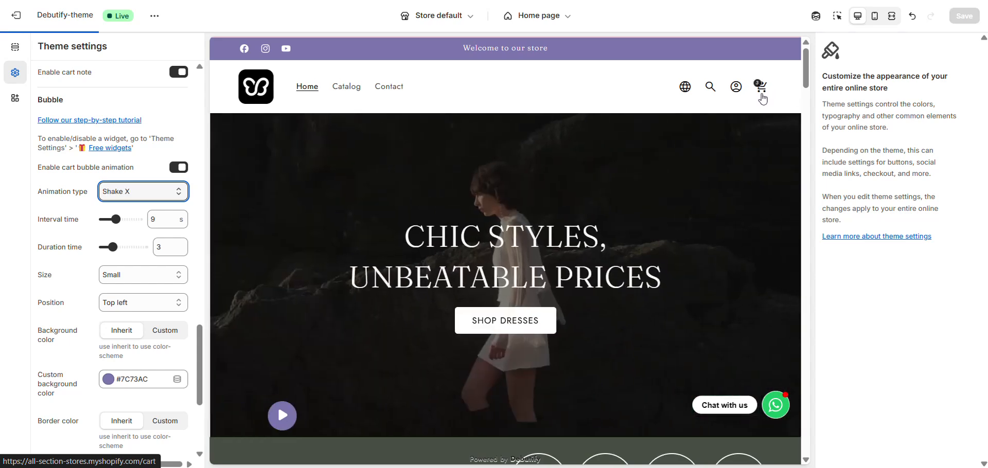
pyautogui.press('Down')
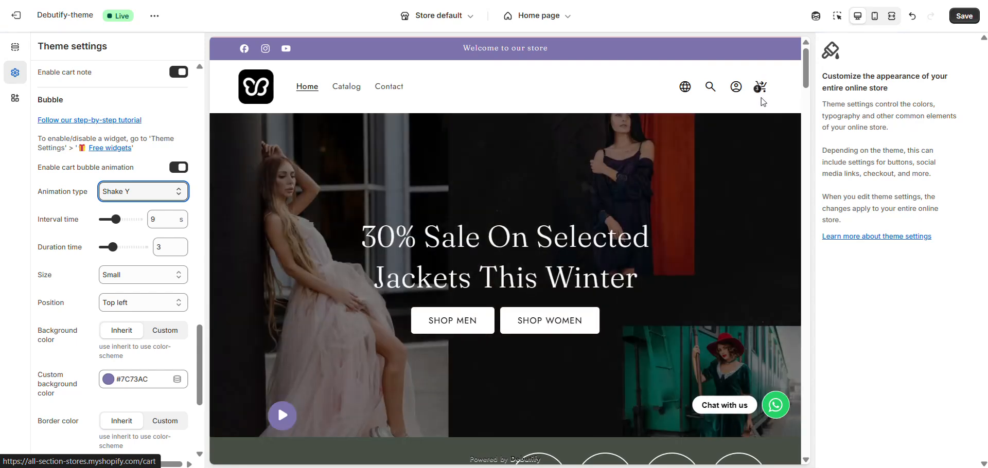
pyautogui.press('Down')
pyautogui.press('Down')
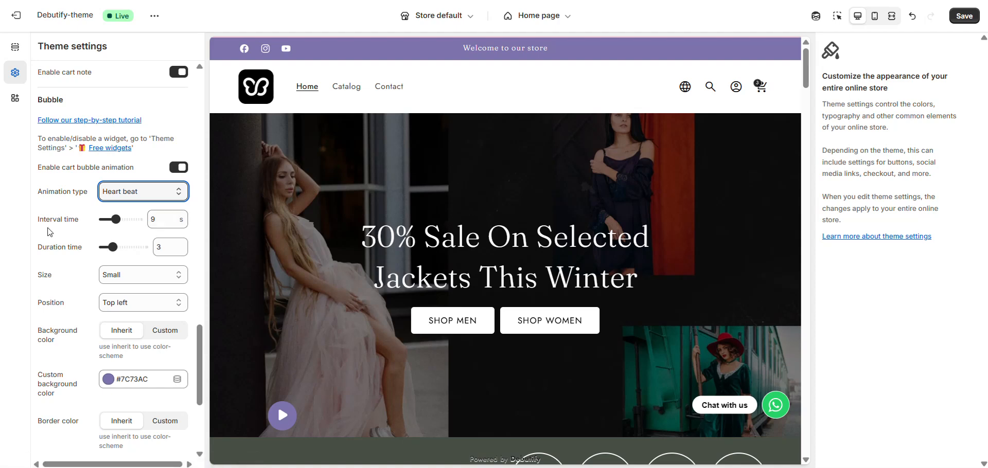
# Set the cart bubble animation's interval time to 5 s and its duration time to 1.
pyautogui.moveTo(115, 220); pyautogui.dragTo(107, 219)
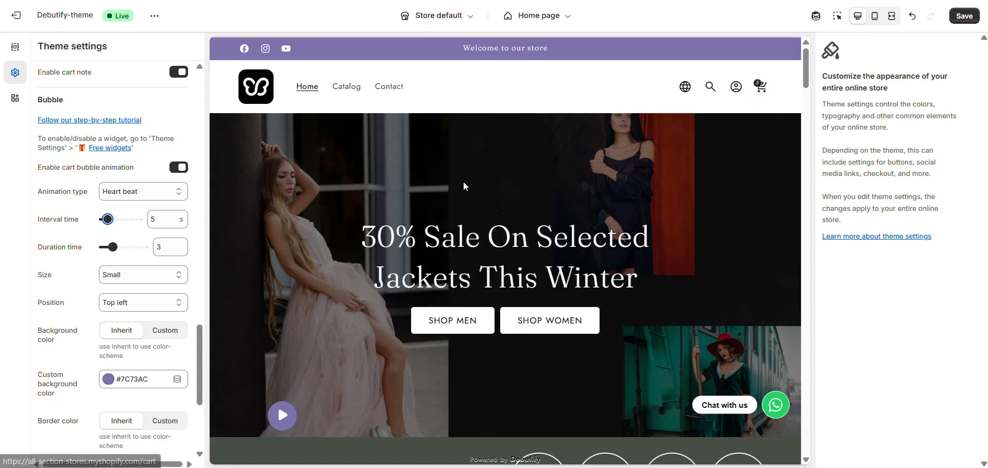
pyautogui.moveTo(114, 248); pyautogui.dragTo(104, 248)
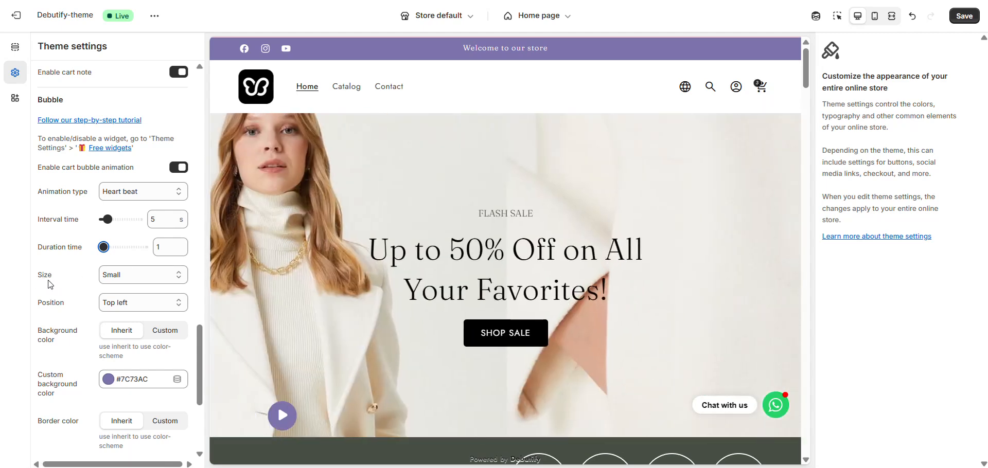
# Preview the cart bubble in Small and Medium and set its size to Large.
pyautogui.click(116, 280)
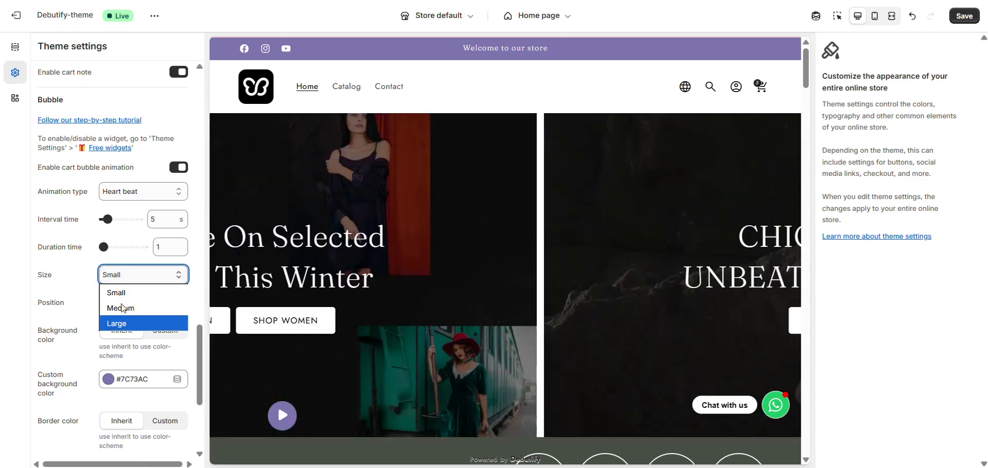
pyautogui.click(117, 293)
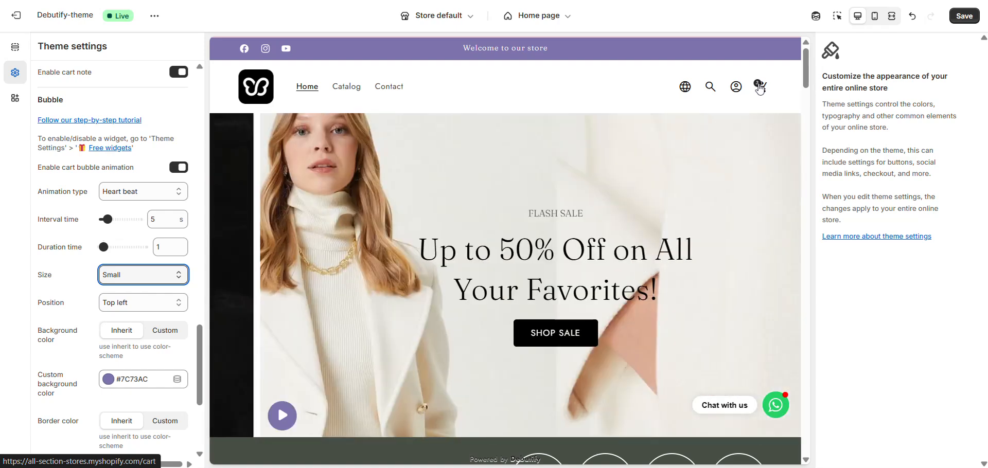
pyautogui.press('Down')
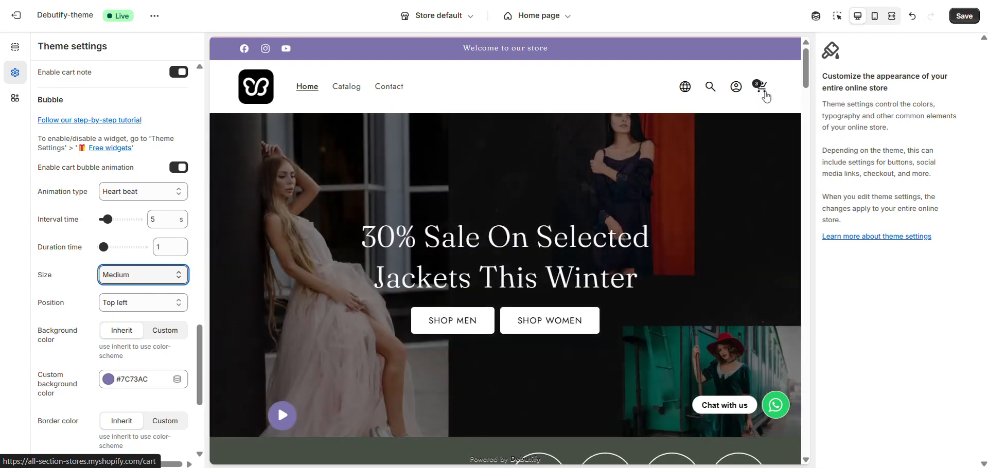
pyautogui.press('Down')
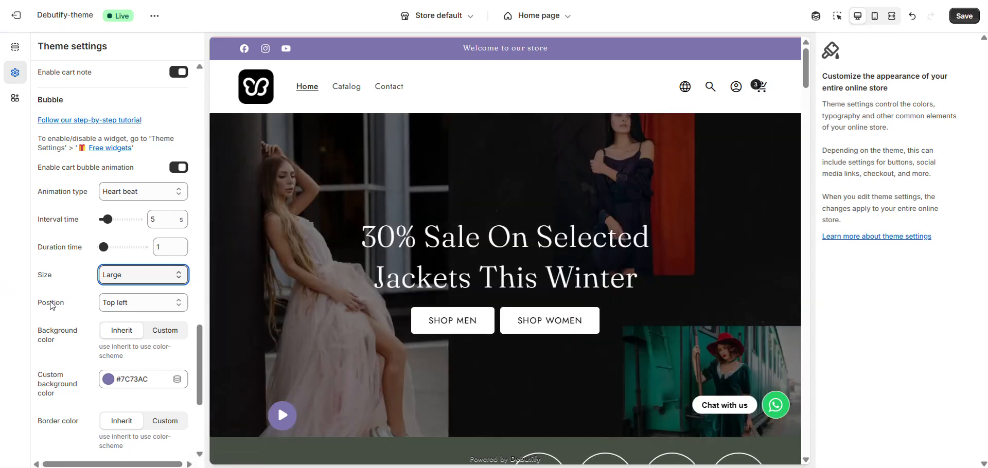
# Preview the cart bubble at Top right and Bottom left and set its position to Bottom right.
pyautogui.click(114, 307)
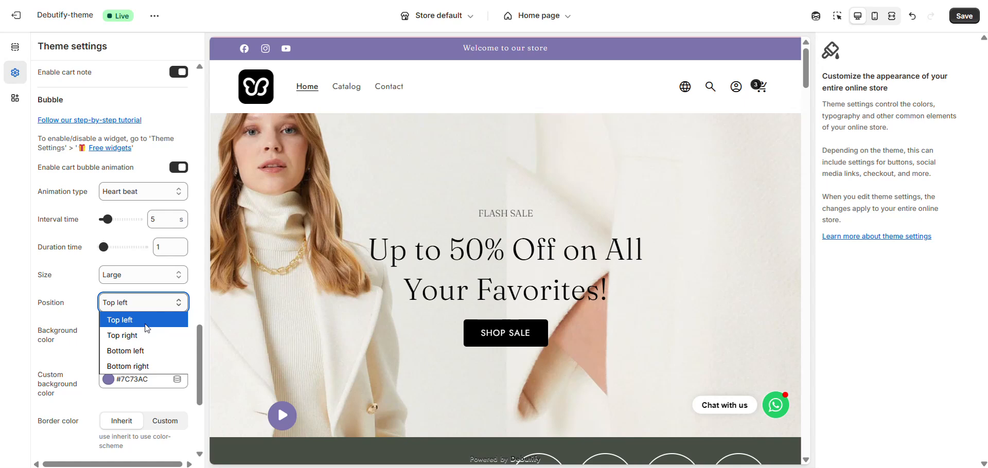
pyautogui.click(146, 325)
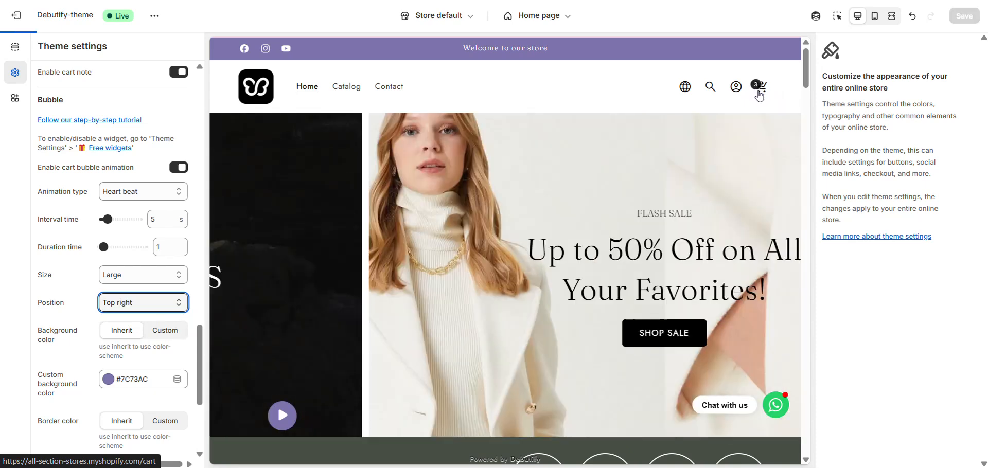
pyautogui.press('Down')
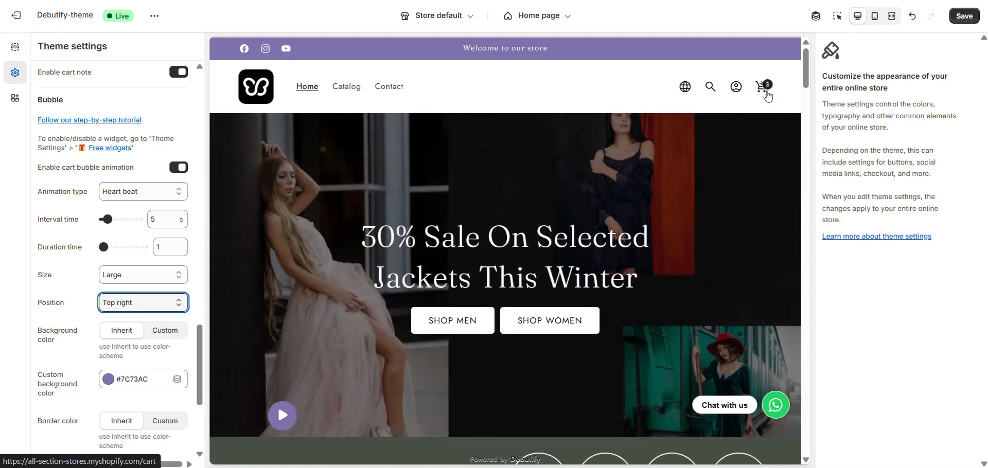
pyautogui.press('Down')
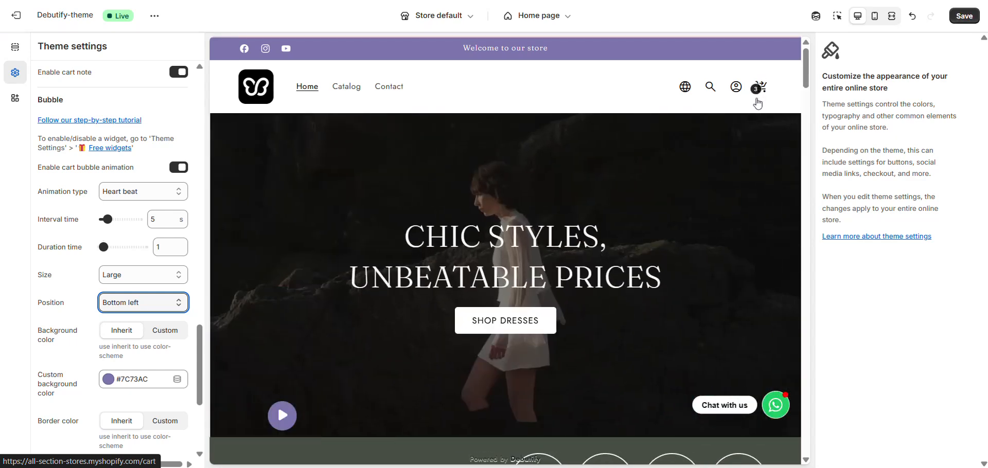
pyautogui.press('Down')
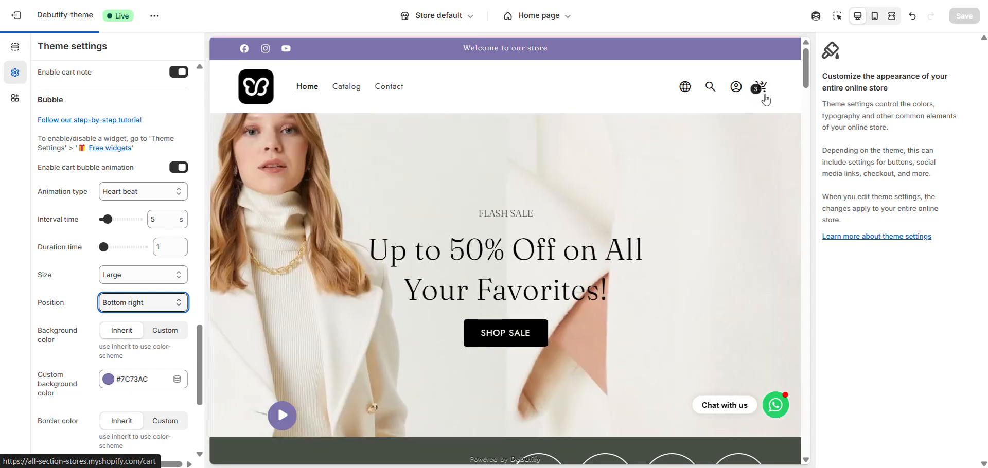
# Switch the cart bubble's background color and border color to Custom.
pyautogui.scroll(-4, 90, 337)
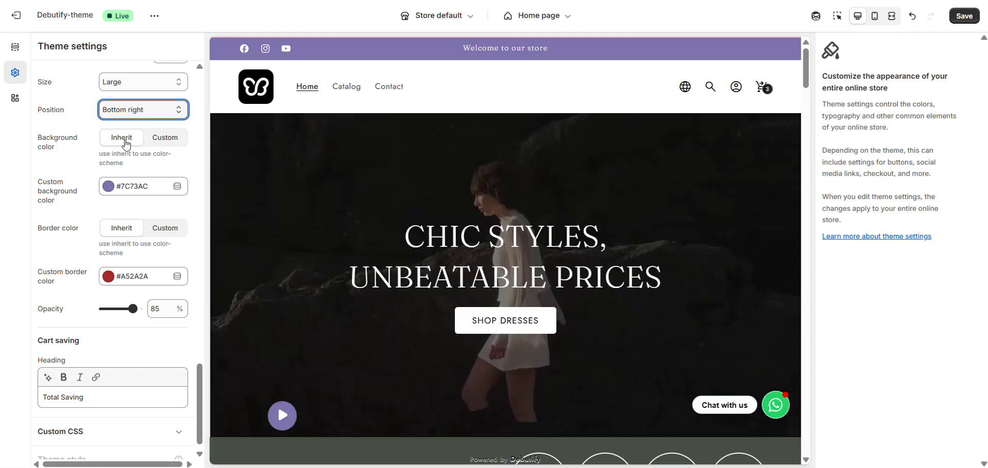
pyautogui.click(165, 138)
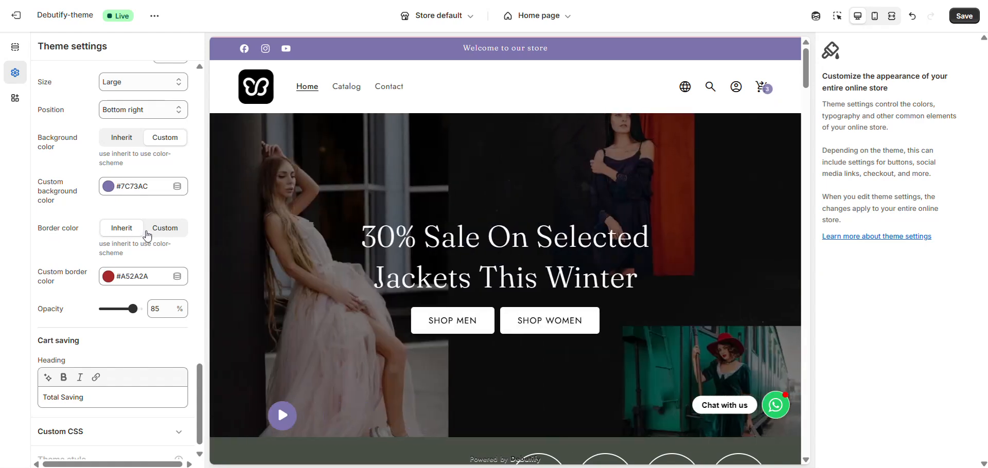
pyautogui.click(158, 232)
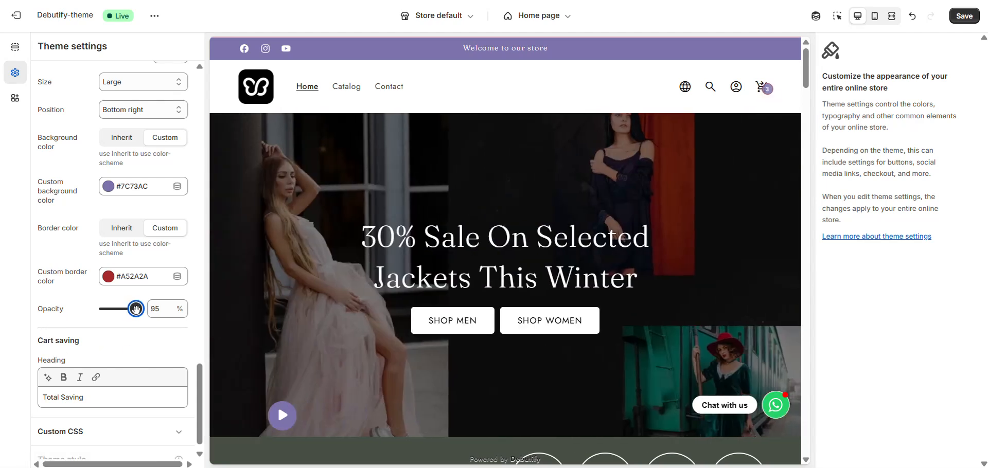
# Set the cart bubble's opacity to 100% and check the home page preview.
pyautogui.moveTo(133, 309); pyautogui.dragTo(138, 309)
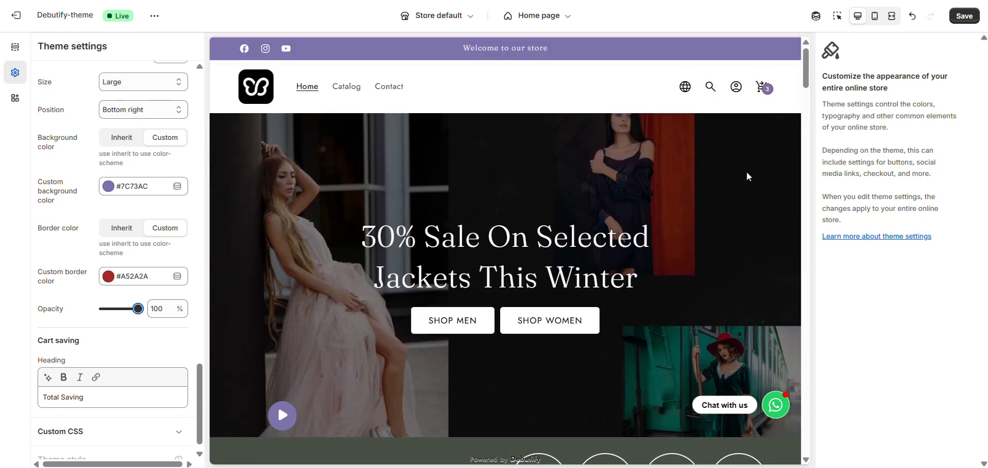
pyautogui.scroll(-5, 746, 172)
pyautogui.scroll(-5, 746, 172)
pyautogui.scroll(10, 747, 172)
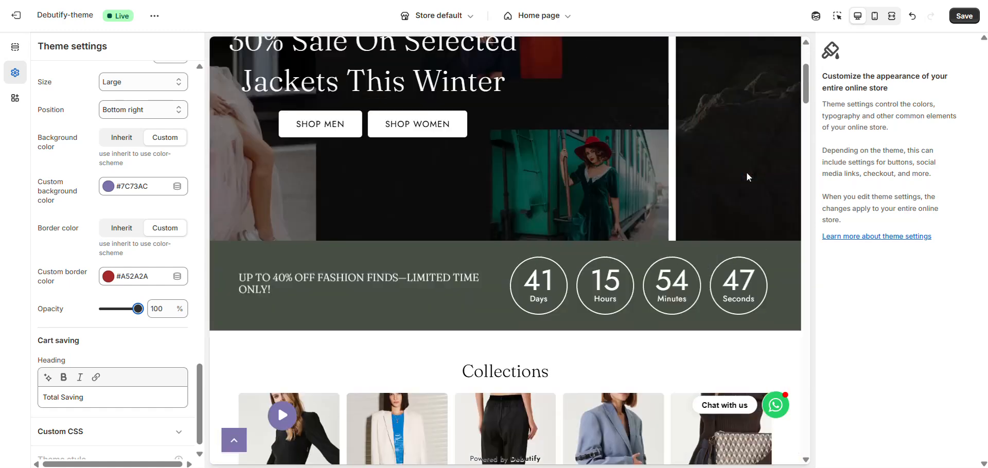